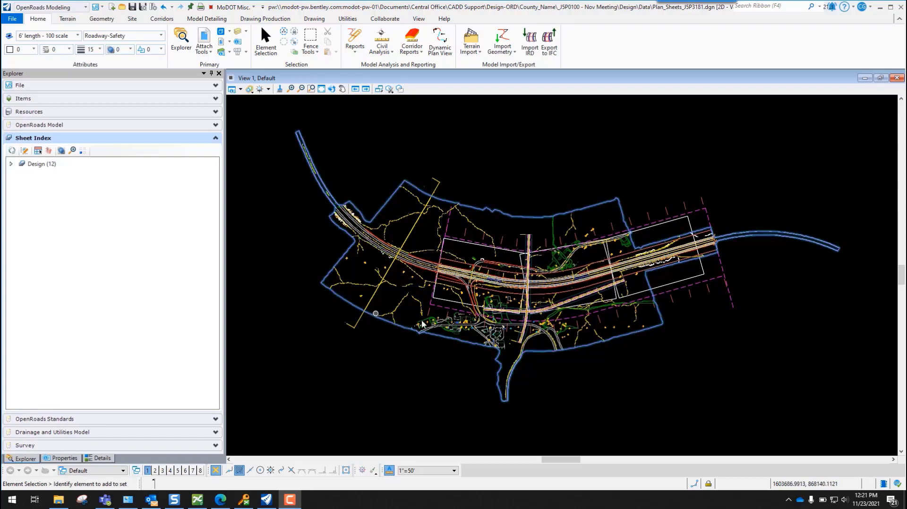
# Place the preliminary 1" = 100' strip map cell with 6' length around the project, using the MoDOT CADD Detailing Standards workflow.
pyautogui.click(379, 214)
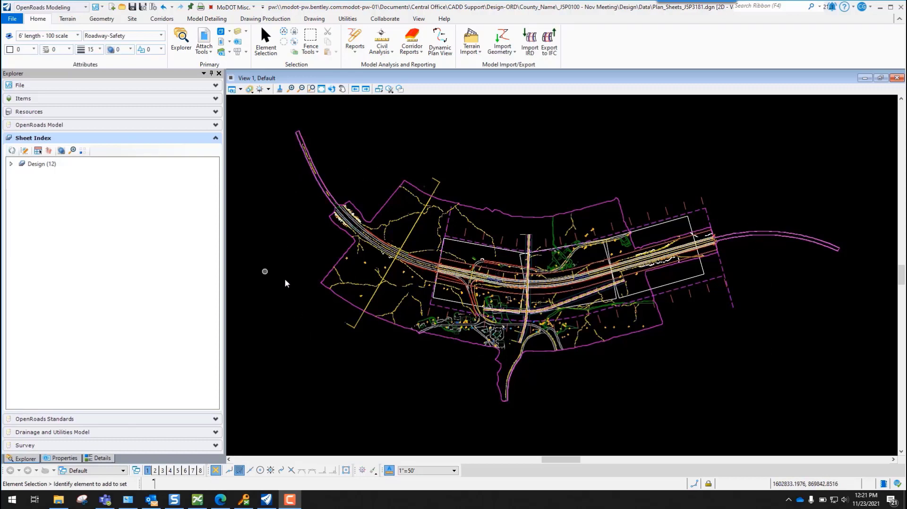
pyautogui.click(61, 8)
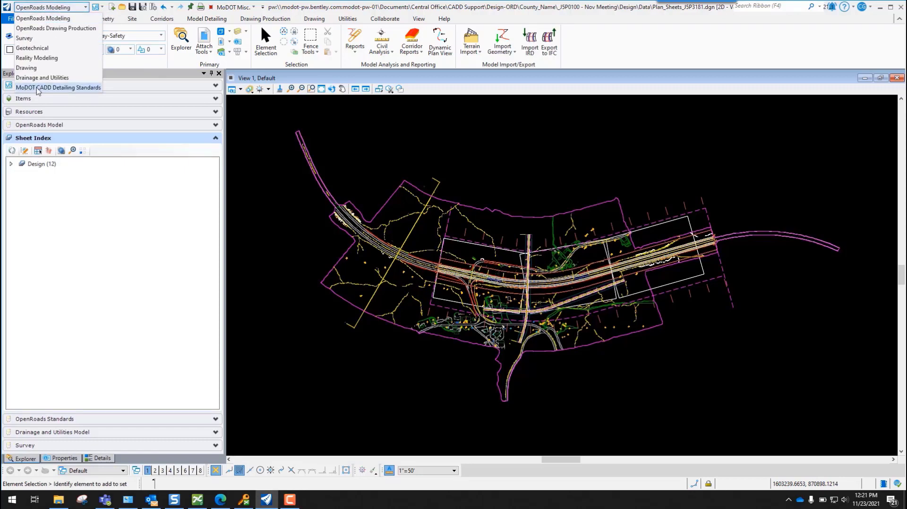
pyautogui.click(73, 88)
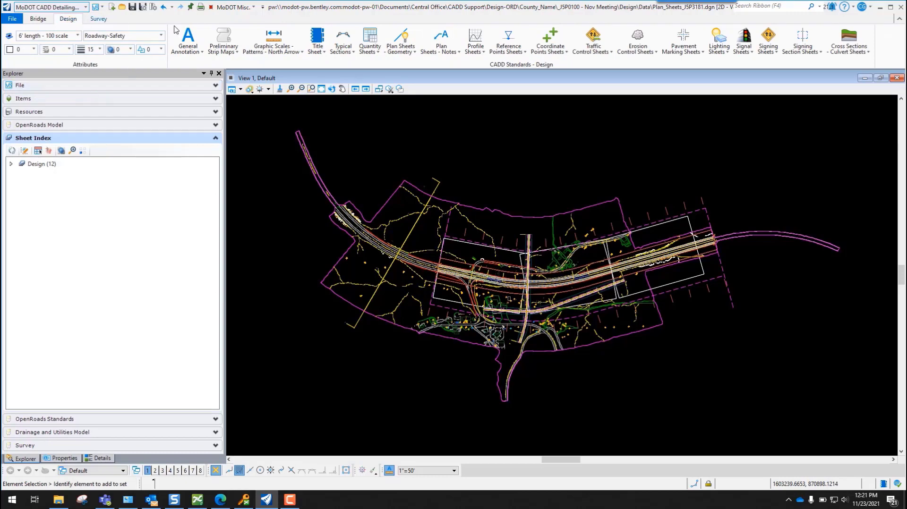
pyautogui.click(225, 40)
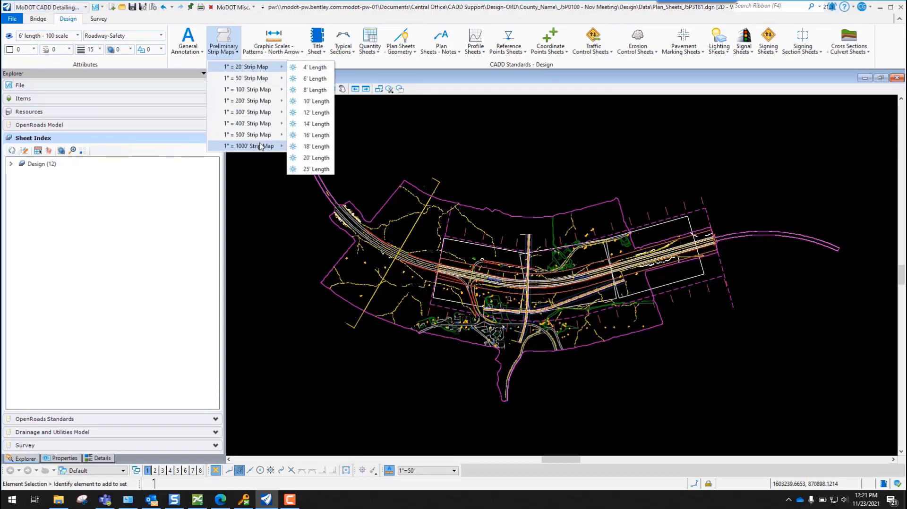
pyautogui.moveTo(258, 84)
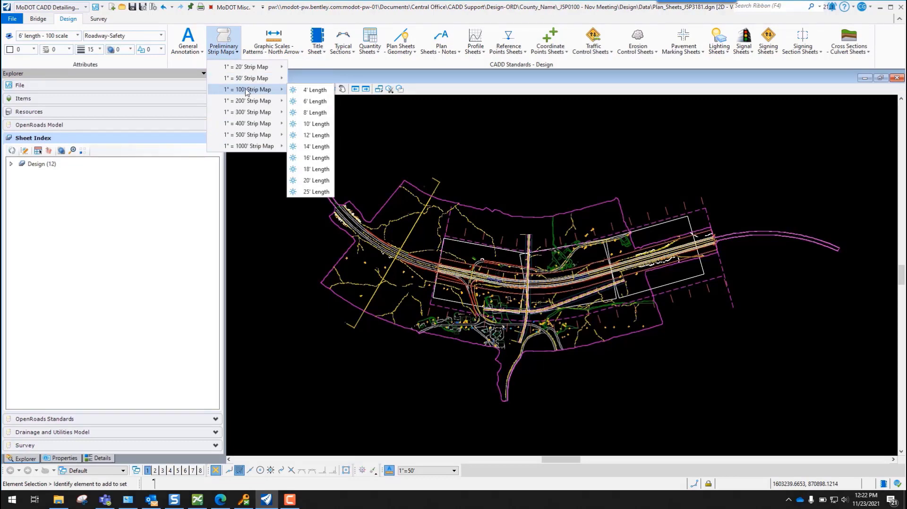
pyautogui.click(314, 101)
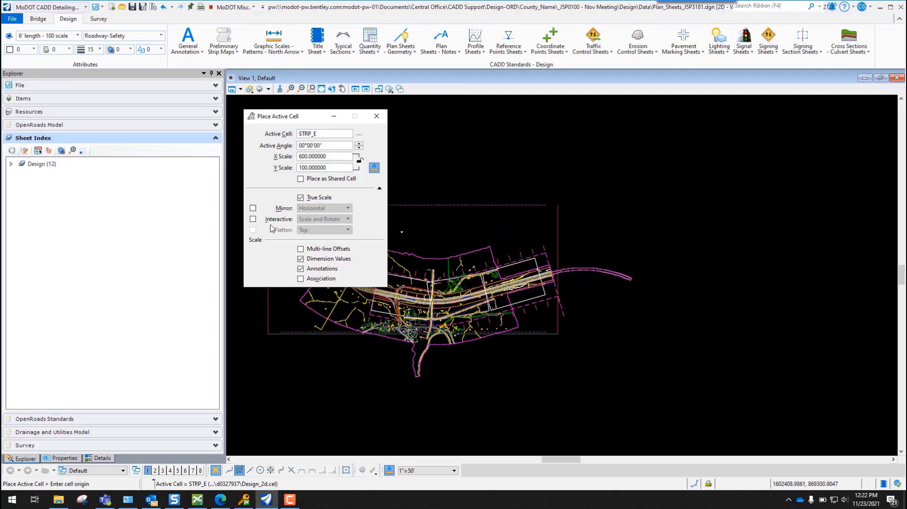
pyautogui.moveTo(287, 120); pyautogui.dragTo(696, 101)
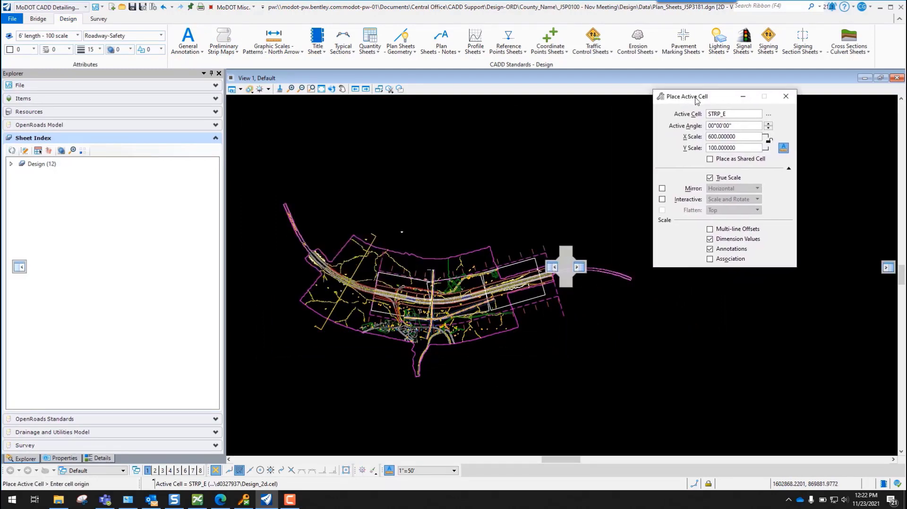
pyautogui.click(286, 352)
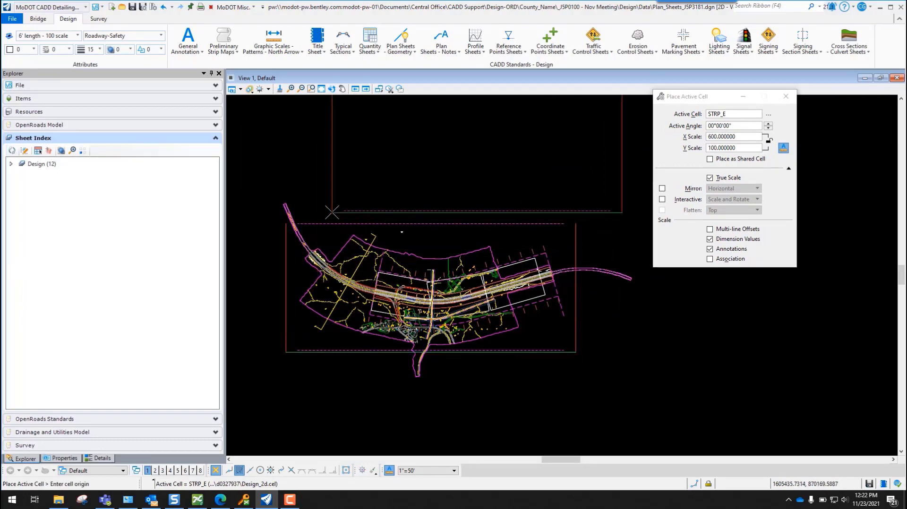
pyautogui.press('Escape')
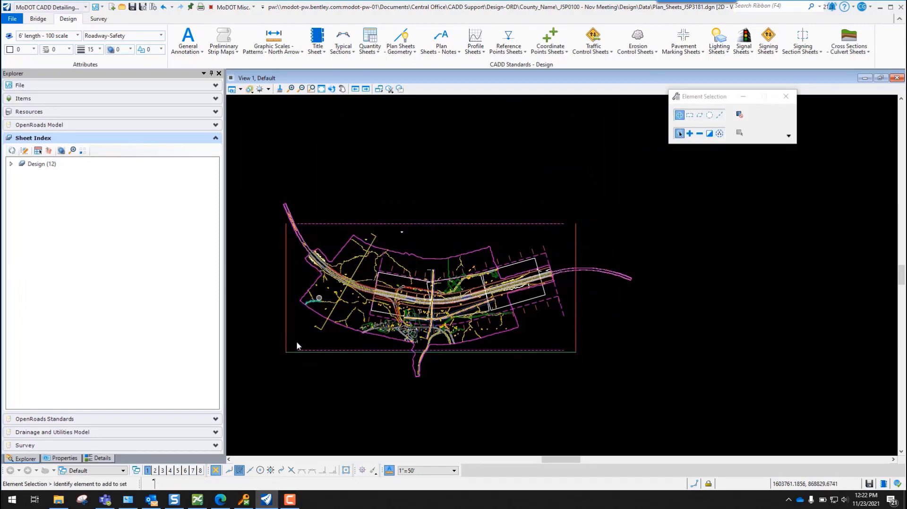
# In the Drawing workflow, place a Block fence in Inside mode from corner to corner of the strip map border.
pyautogui.scroll(2, 296, 341)
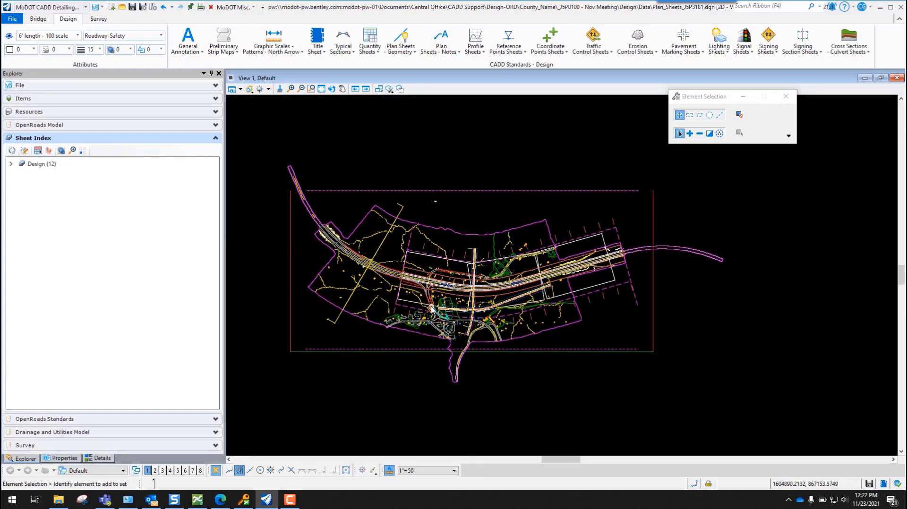
pyautogui.click(60, 7)
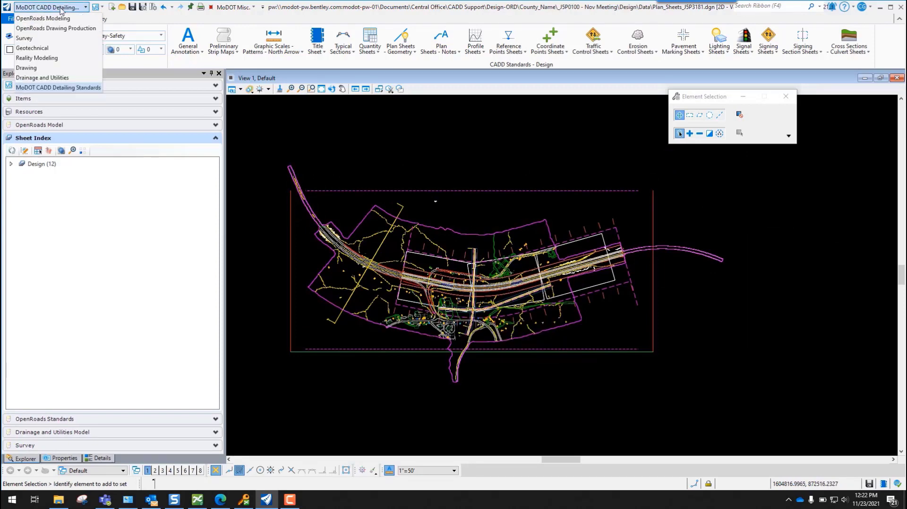
pyautogui.click(26, 68)
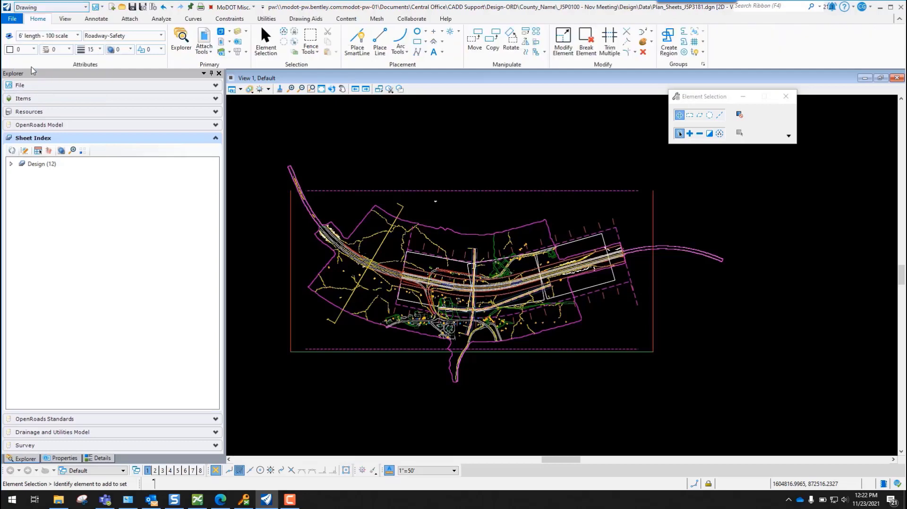
pyautogui.click(311, 39)
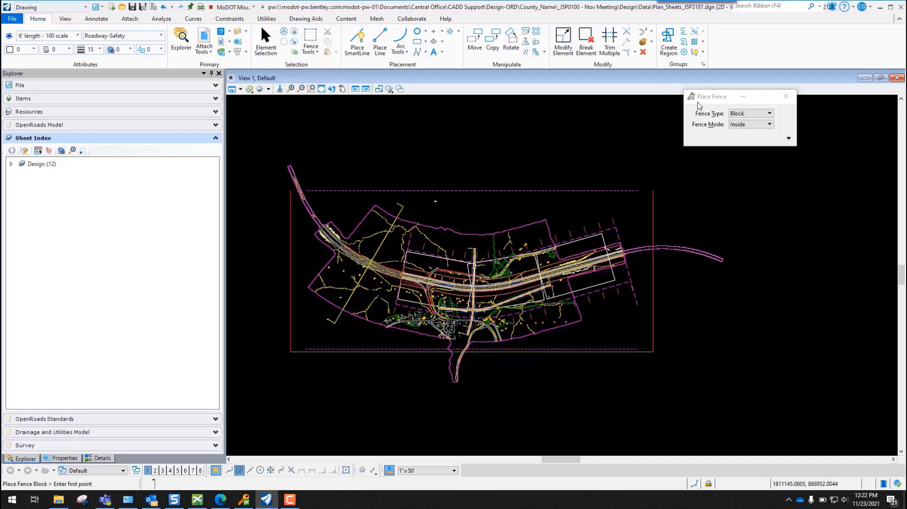
pyautogui.moveTo(711, 97); pyautogui.dragTo(379, 119)
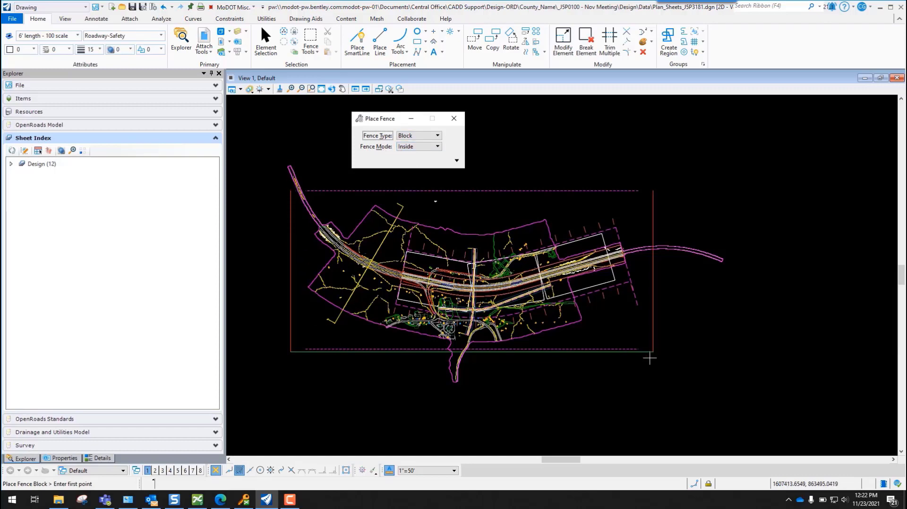
pyautogui.click(291, 192)
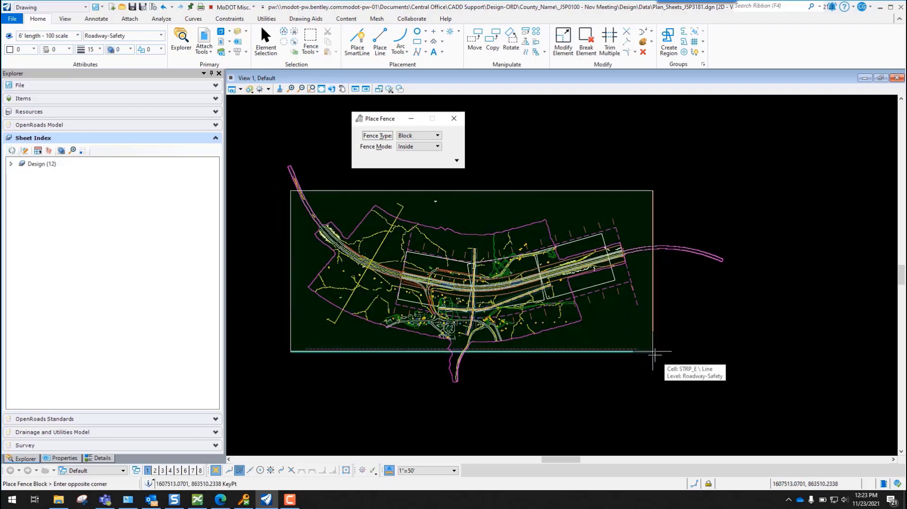
pyautogui.click(698, 353)
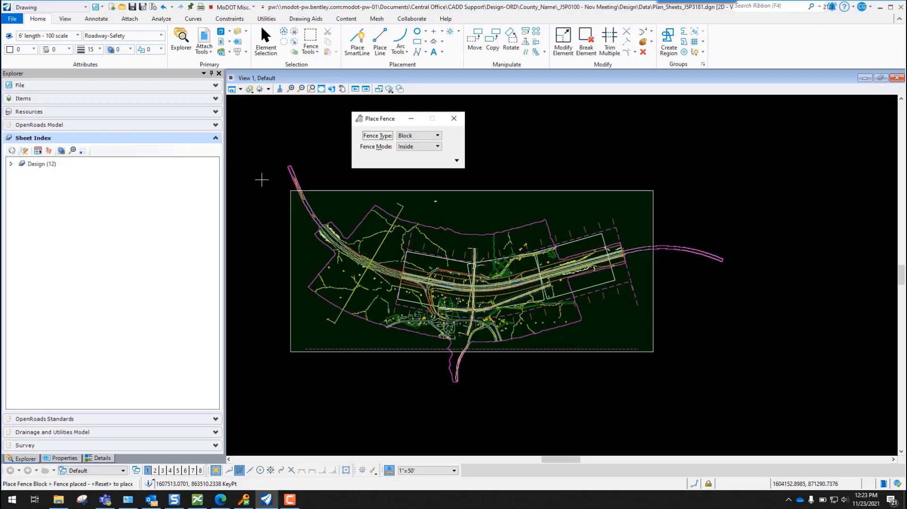
# Toggle Level Overrides on and off in the view to compare the display of the levels, leaving the overrides off.
pyautogui.click(241, 89)
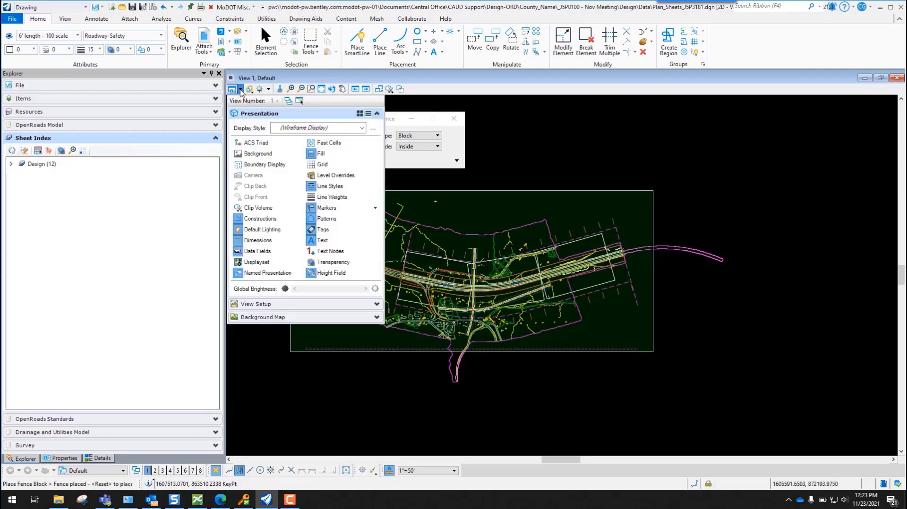
pyautogui.click(330, 178)
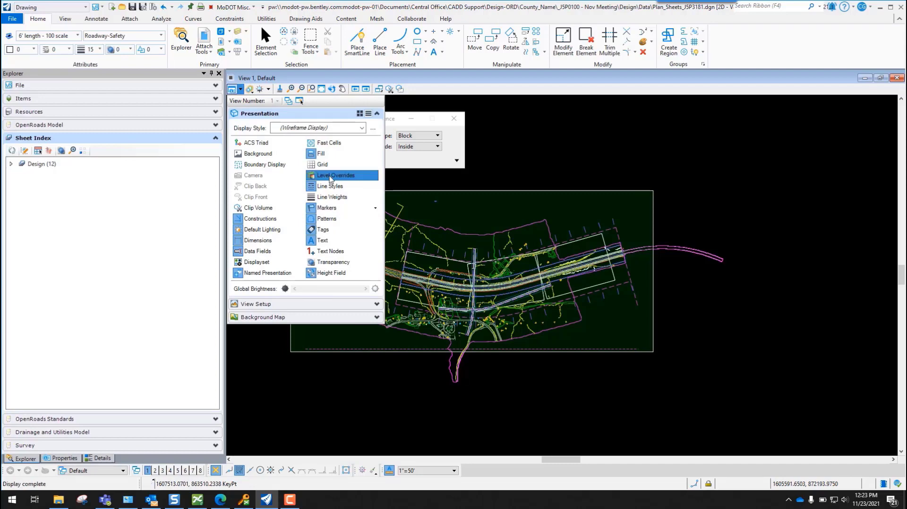
pyautogui.click(330, 178)
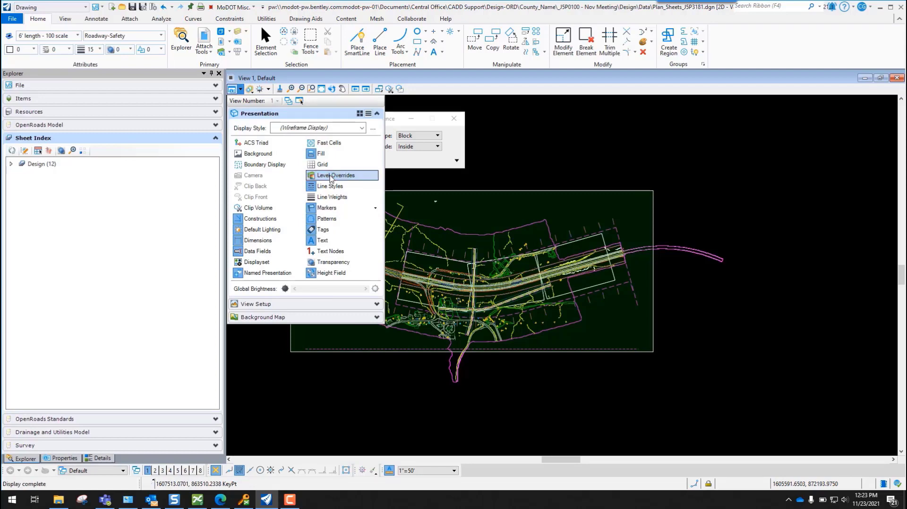
pyautogui.click(331, 178)
pyautogui.scroll(3, 489, 307)
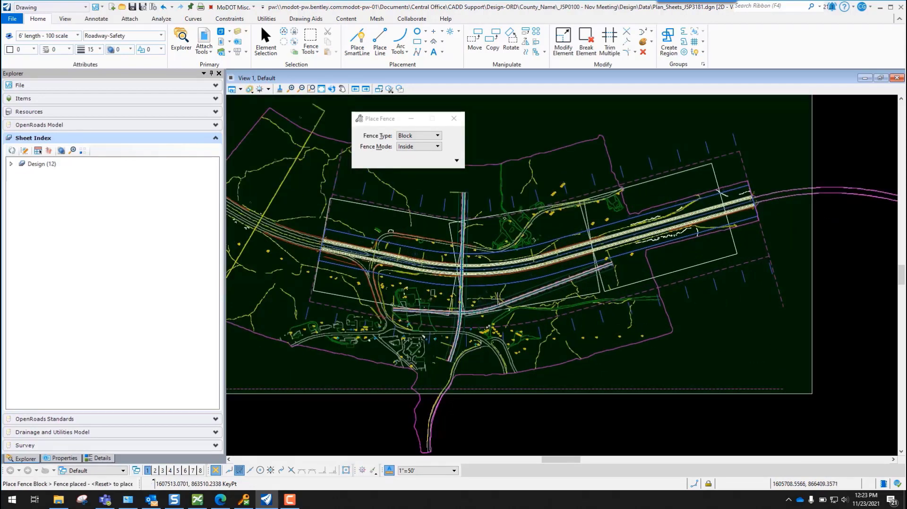
pyautogui.click(232, 90)
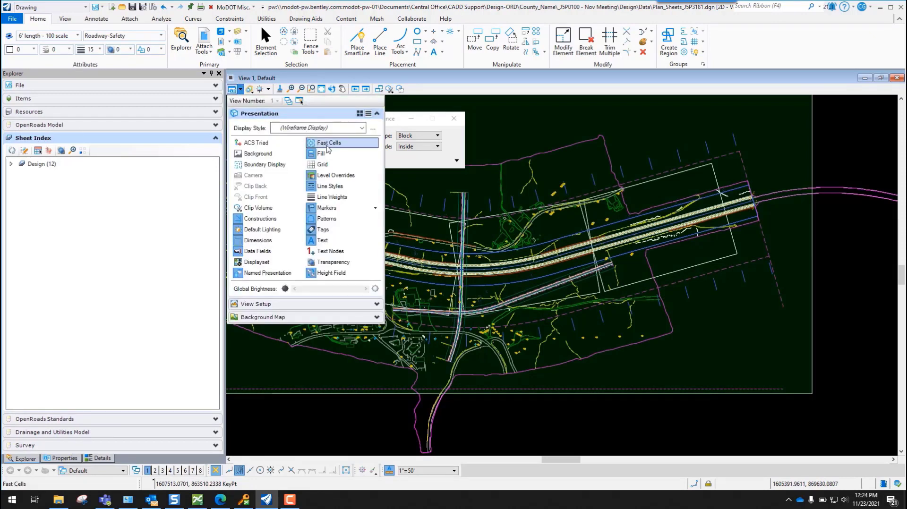
pyautogui.click(335, 177)
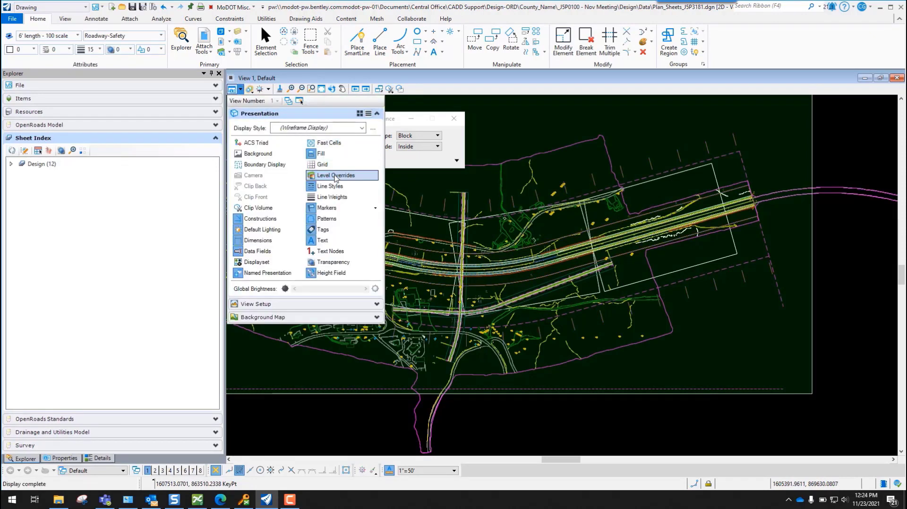
pyautogui.click(335, 177)
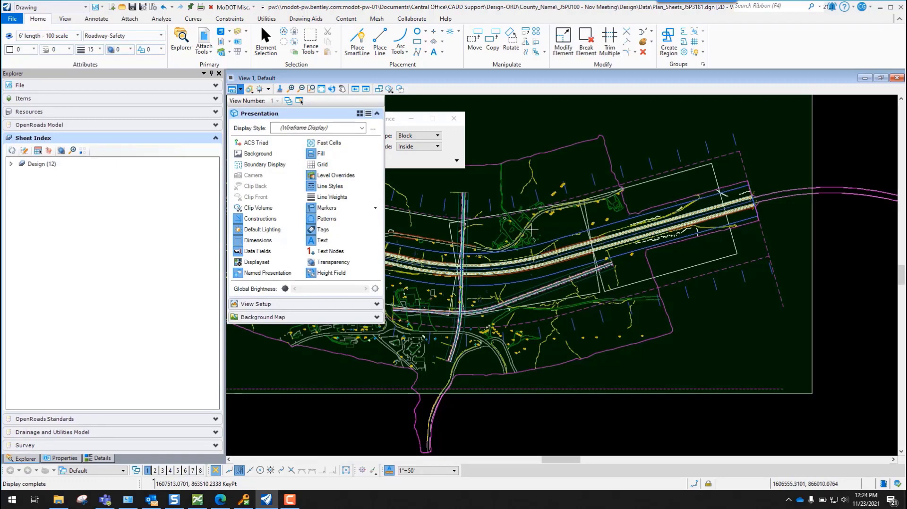
pyautogui.click(617, 271)
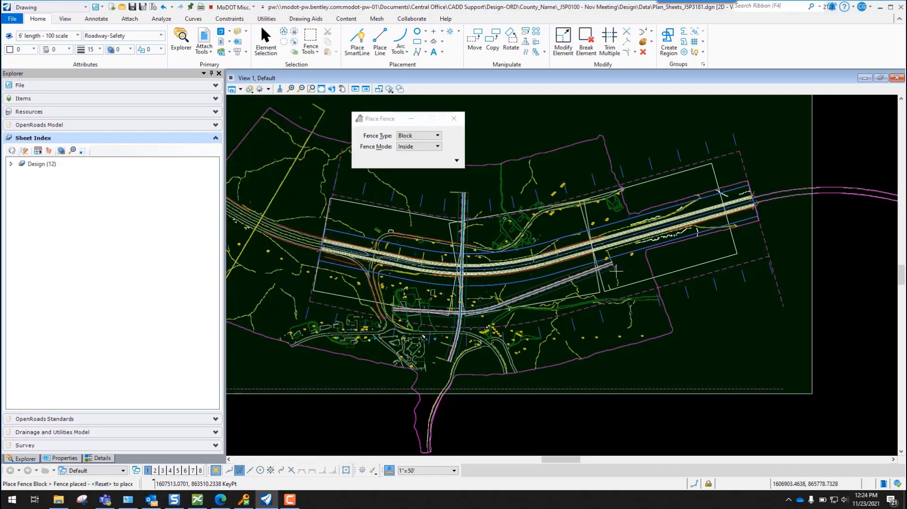
pyautogui.click(232, 89)
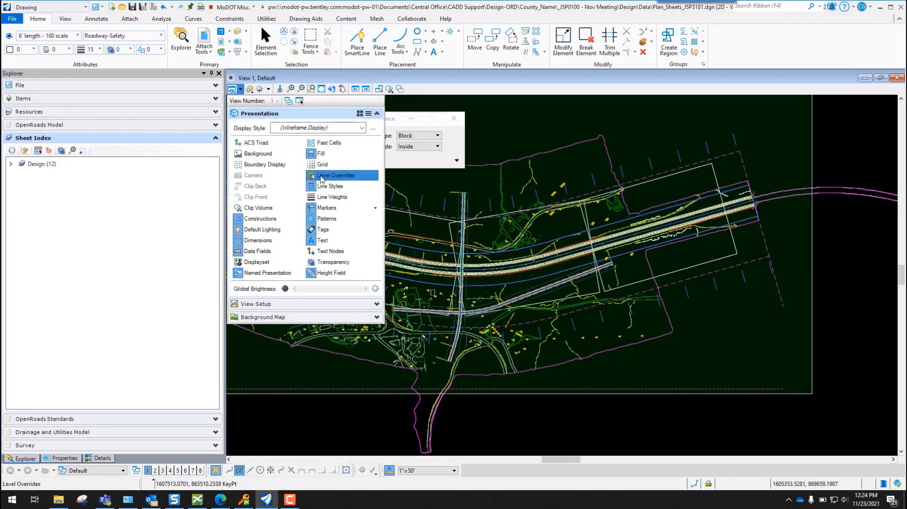
pyautogui.click(321, 178)
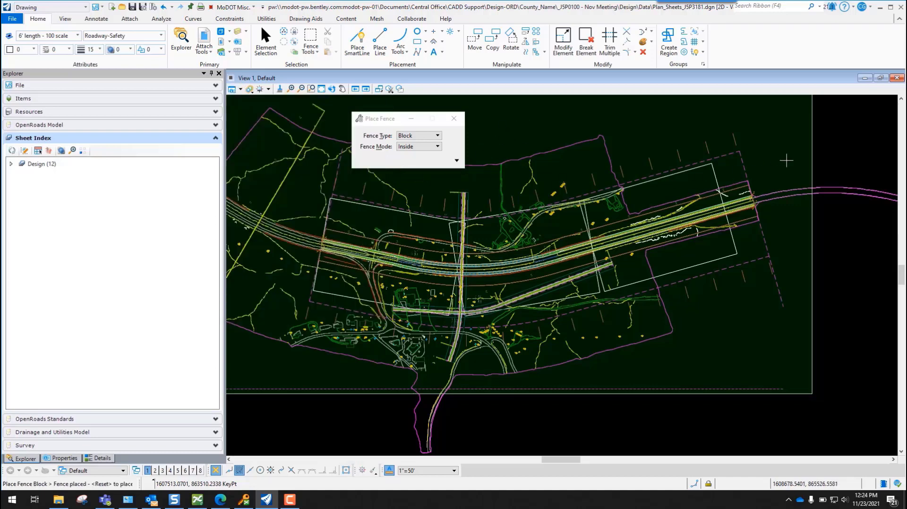
# Open the print setup for the fenced strip map and choose the MoDOT PDF - Fence printer configuration.
pyautogui.scroll(-3, 447, 176)
pyautogui.scroll(2, 330, 110)
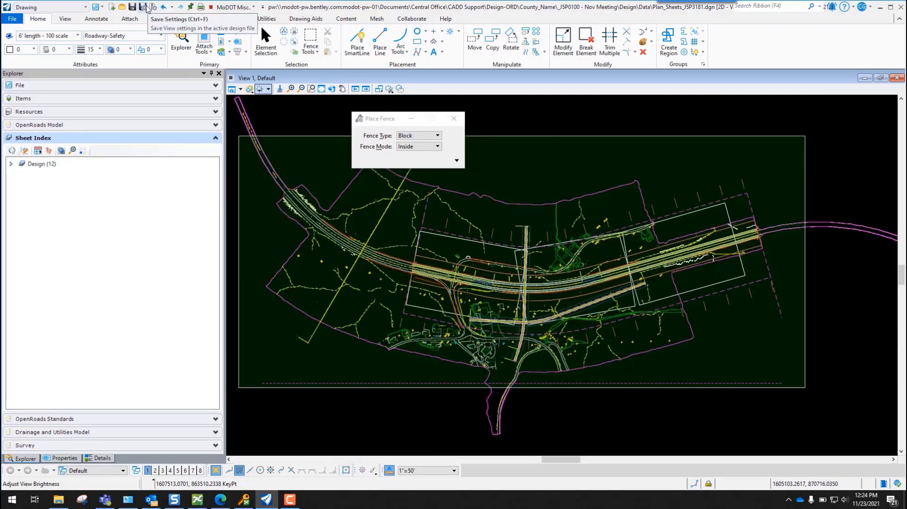
pyautogui.click(200, 7)
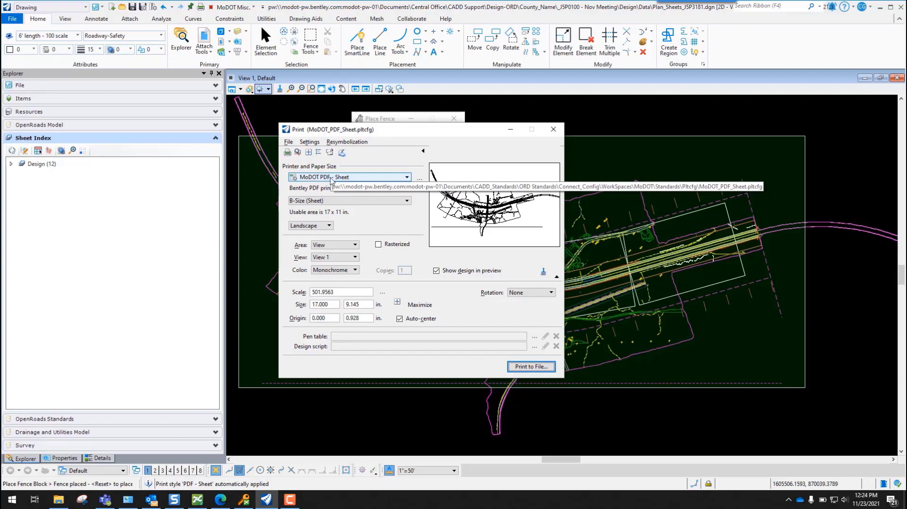
pyautogui.click(362, 177)
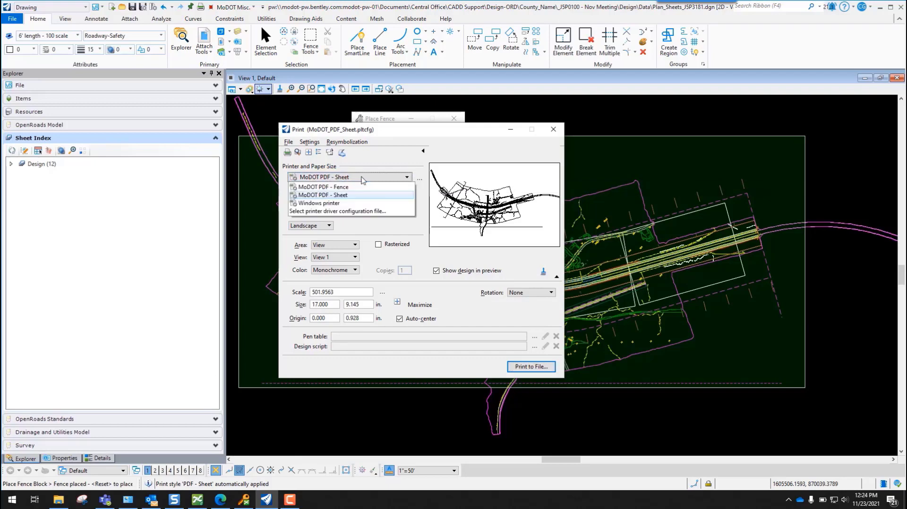
pyautogui.click(347, 187)
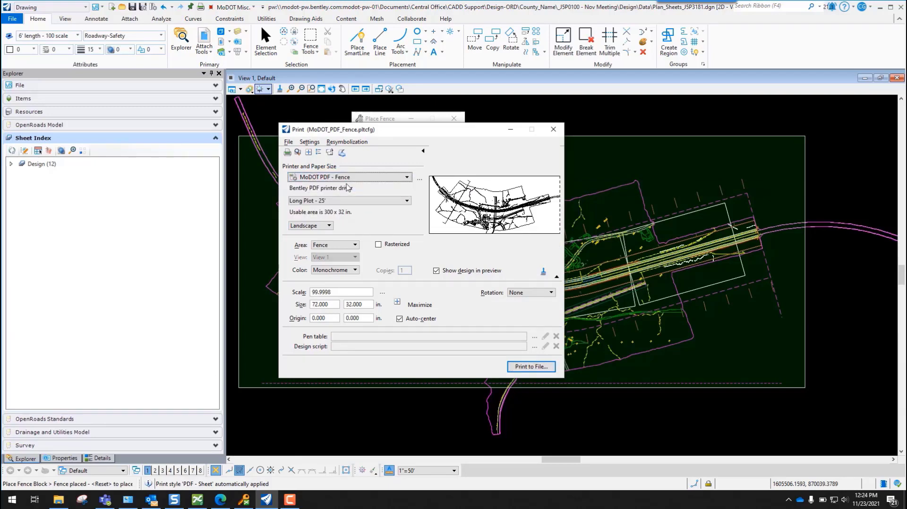
pyautogui.moveTo(385, 130); pyautogui.dragTo(258, 121)
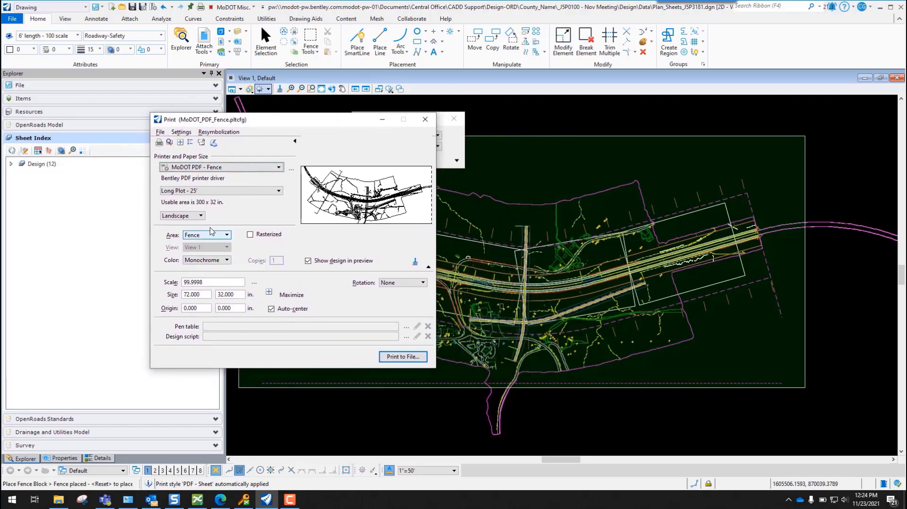
# Set the paper size to Long Plot - 6' and maximize the print on the sheet.
pyautogui.click(204, 192)
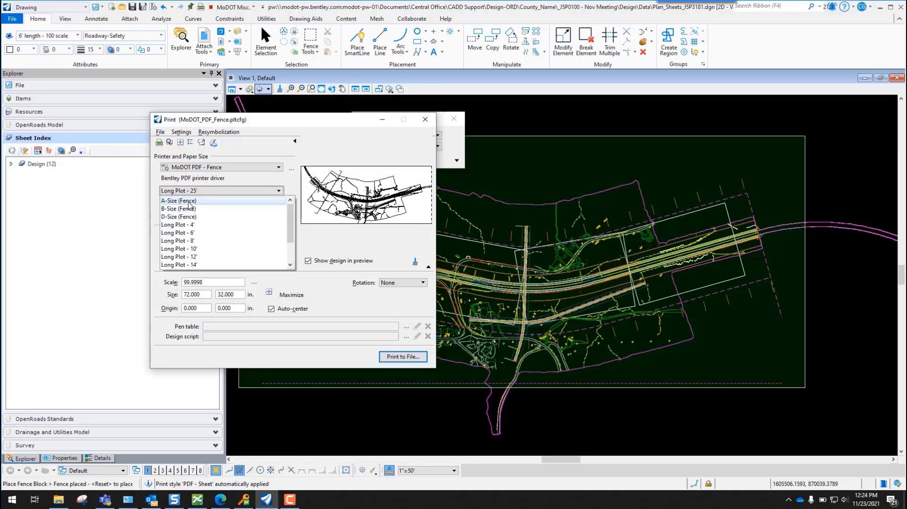
pyautogui.click(180, 233)
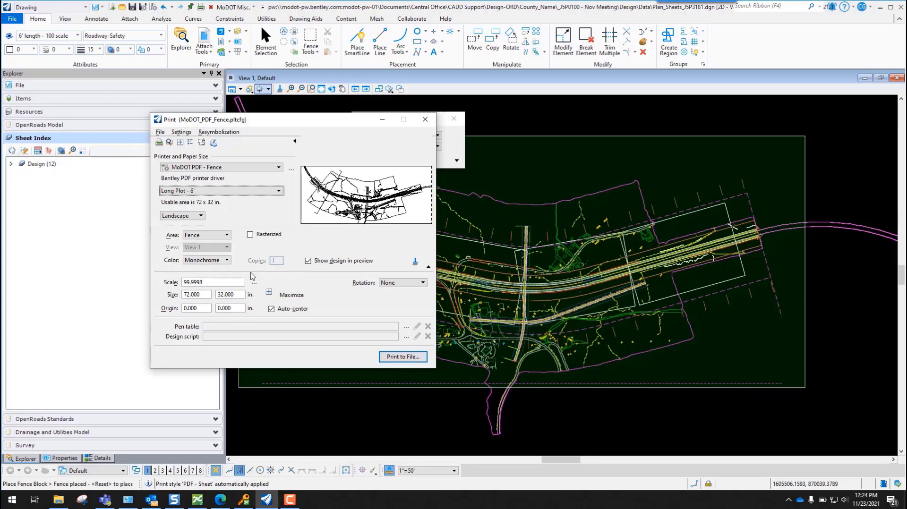
pyautogui.click(270, 293)
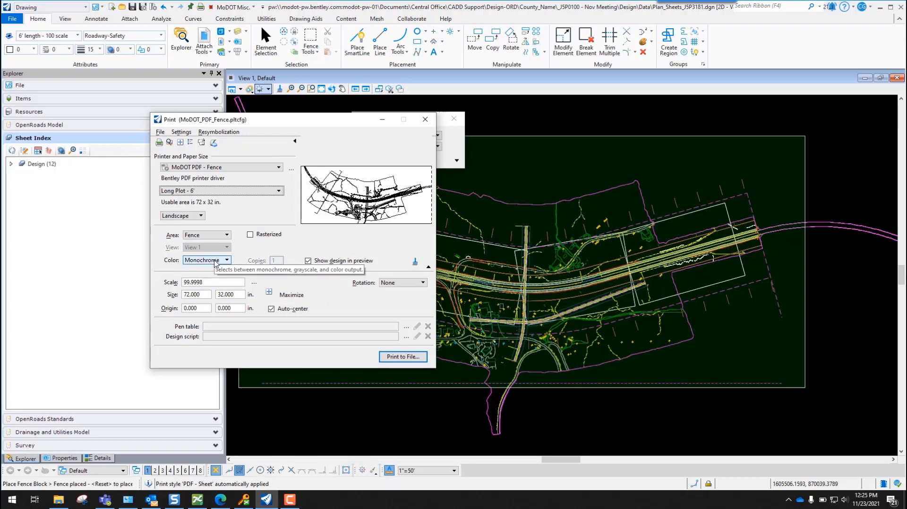
# Set the print color to True Color and enable Level Overrides in the print attributes.
pyautogui.click(211, 262)
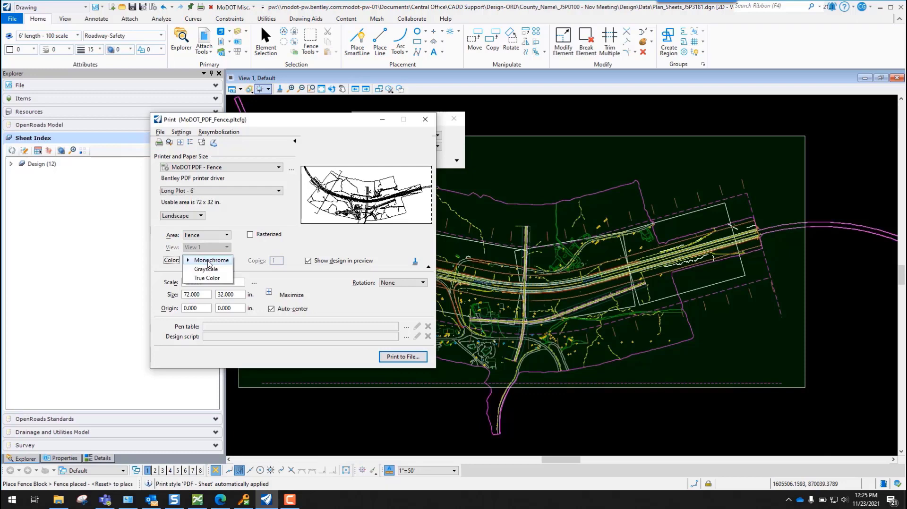
pyautogui.click(214, 282)
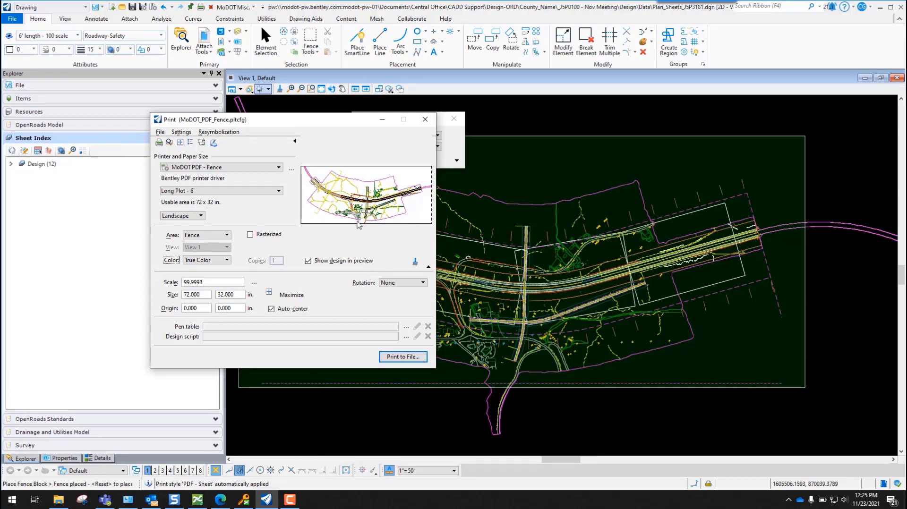
pyautogui.click(193, 142)
pyautogui.moveTo(479, 122); pyautogui.dragTo(370, 147)
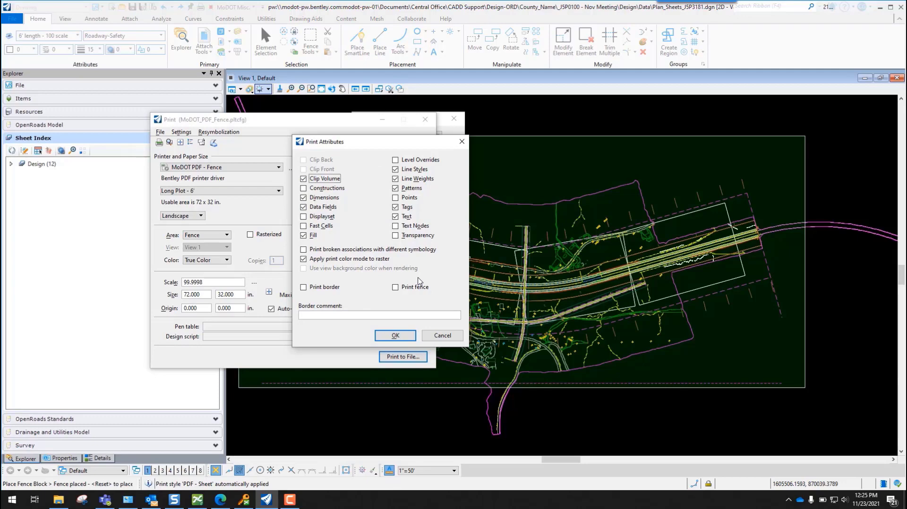
pyautogui.click(396, 161)
pyautogui.click(396, 339)
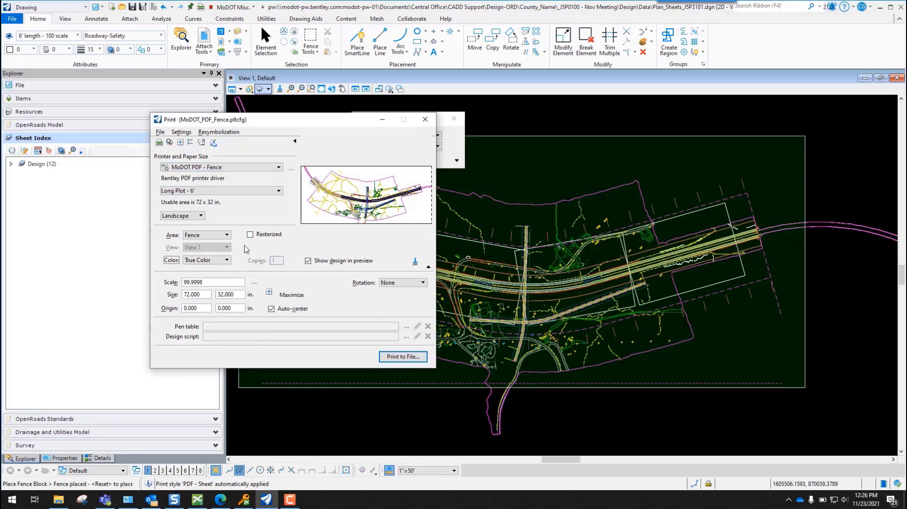
# Print the fenced strip map to file without a wizard, saving it as Plan_Sheets_J5P3181.pdf in the Design folder.
pyautogui.click(409, 359)
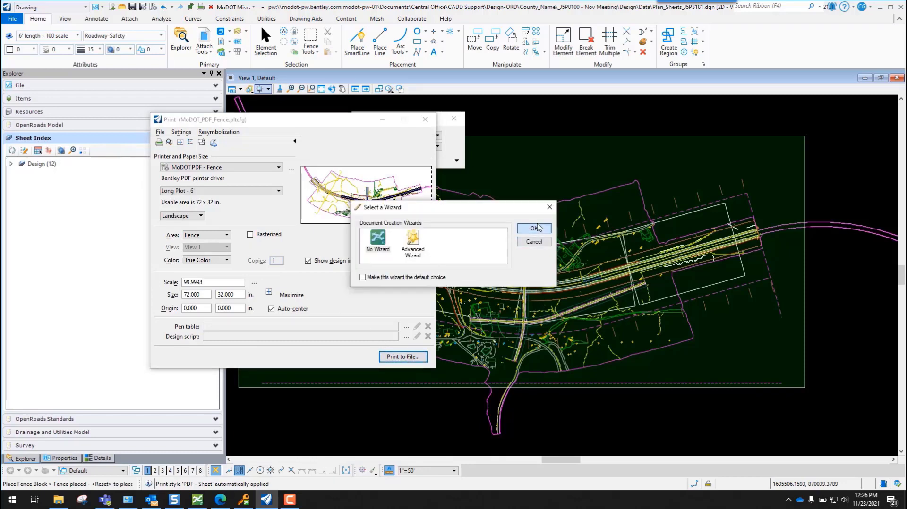
pyautogui.click(534, 228)
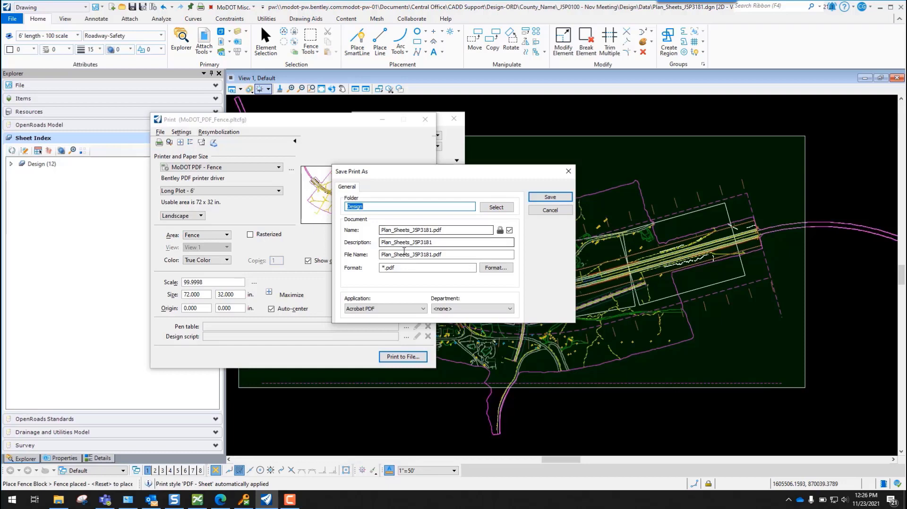
pyautogui.click(550, 197)
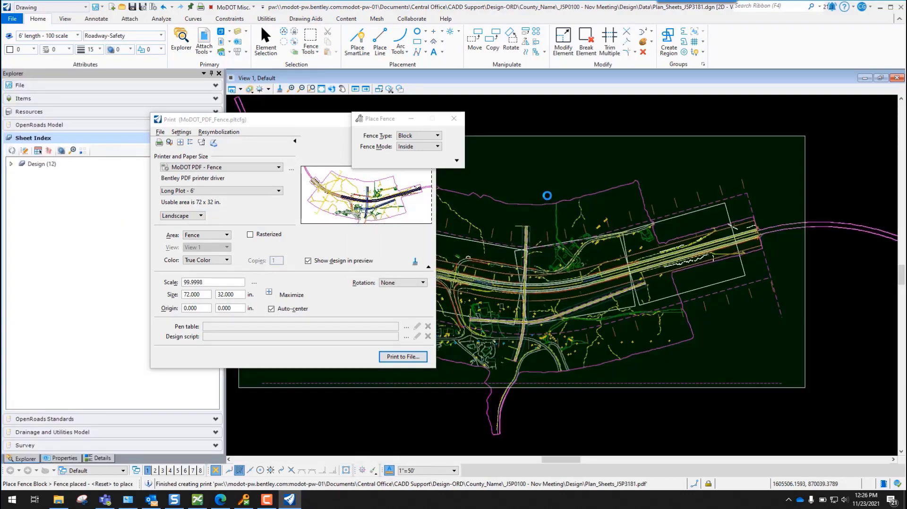
# Switch to ProjectWise Explorer and open Plan_Sheets_J5P3181.pdf from the Design folder in a maximized window to review the plot.
pyautogui.click(202, 502)
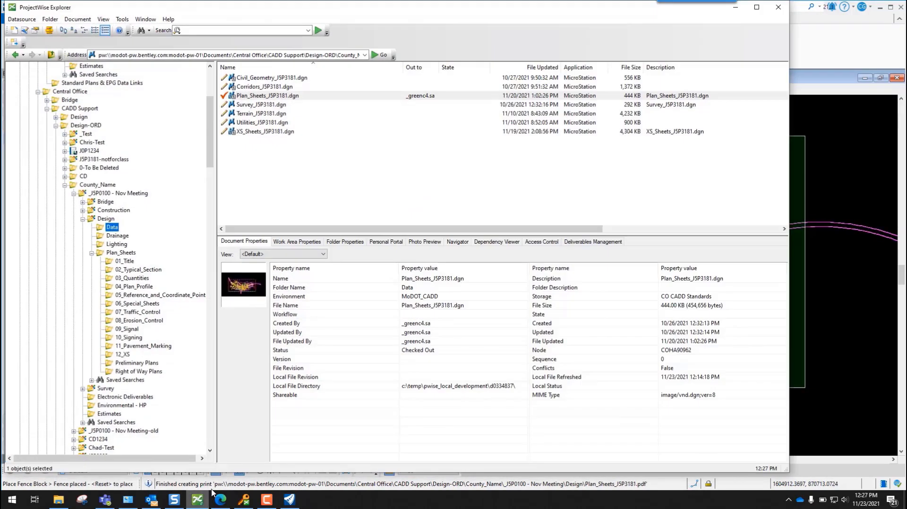
pyautogui.click(106, 219)
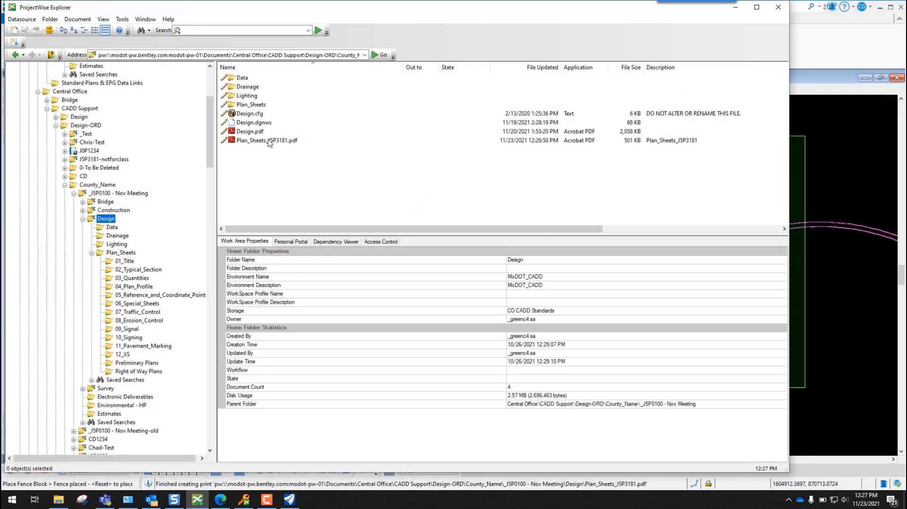
pyautogui.click(264, 141)
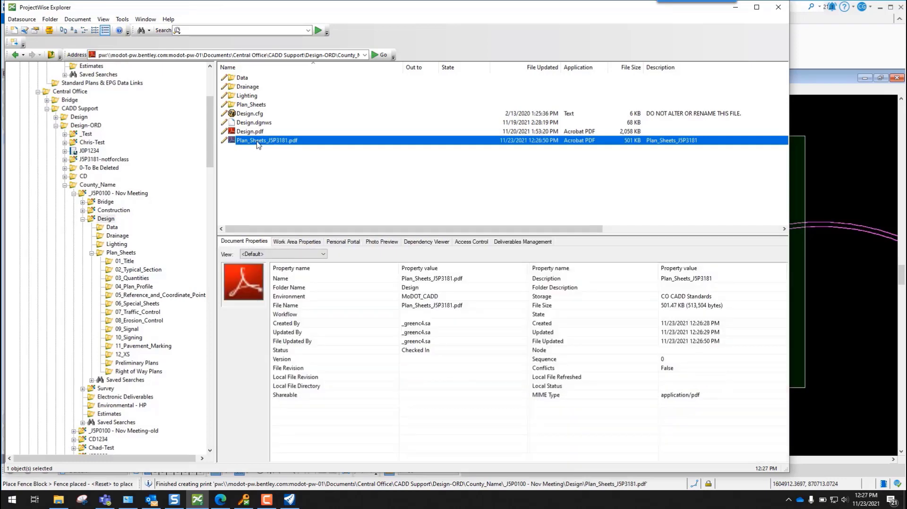
pyautogui.doubleClick(260, 141)
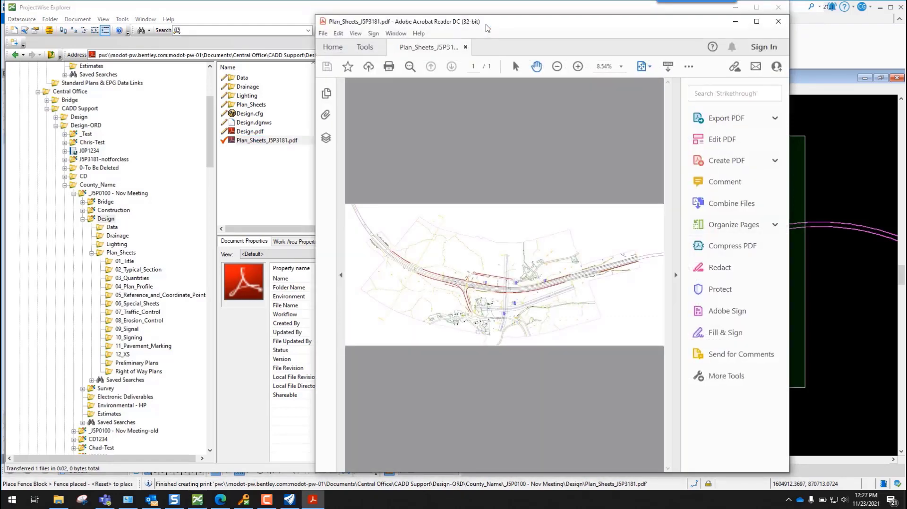
pyautogui.doubleClick(488, 28)
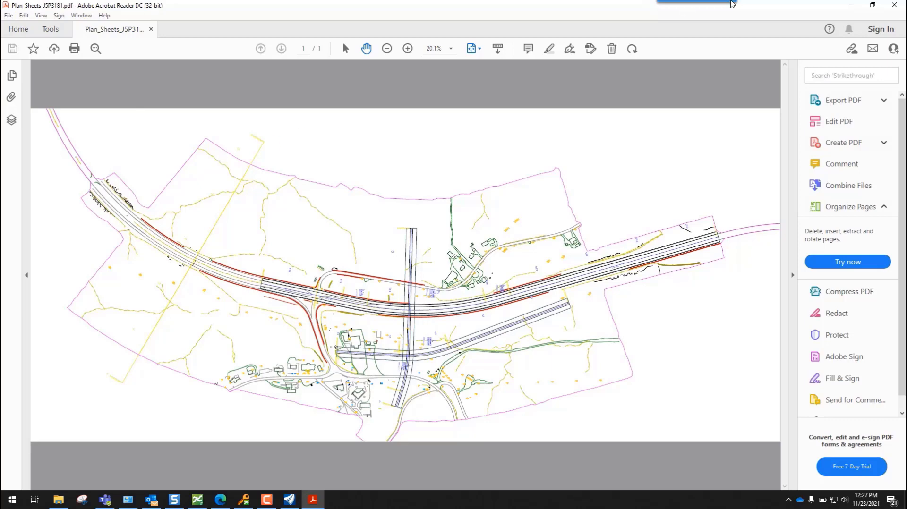
# Close the reviewed PDF and check Plan_Sheets_J5P3181.pdf back in to ProjectWise.
pyautogui.click(895, 5)
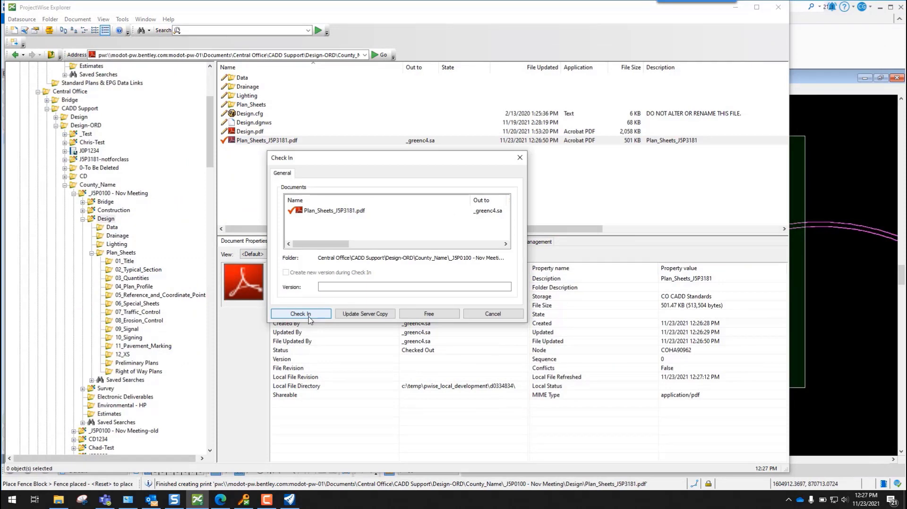
pyautogui.click(300, 314)
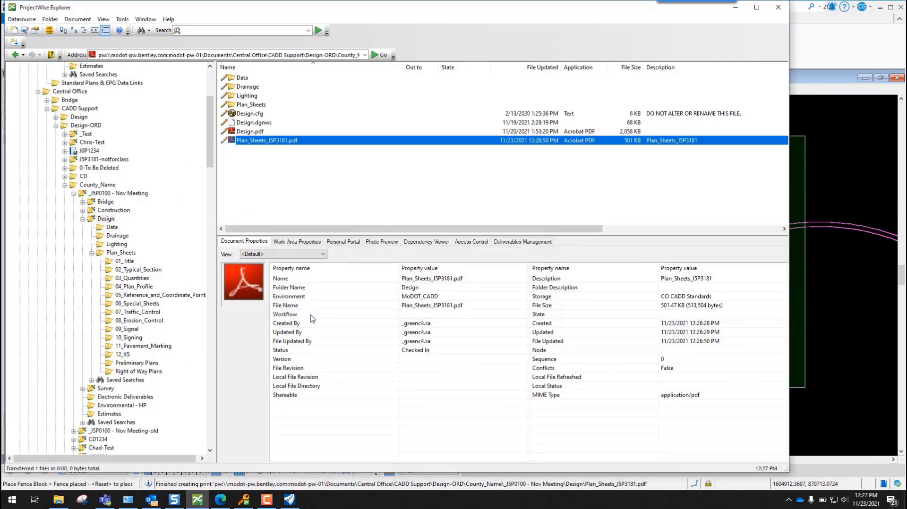
# Return to the strip map drawing in OpenRoads Designer and close the print setup.
pyautogui.click(736, 7)
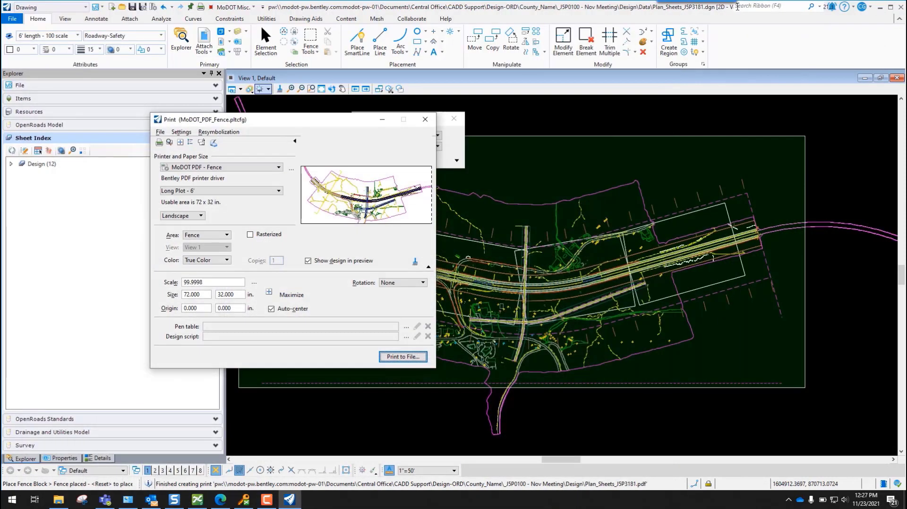
pyautogui.moveTo(287, 120); pyautogui.dragTo(350, 112)
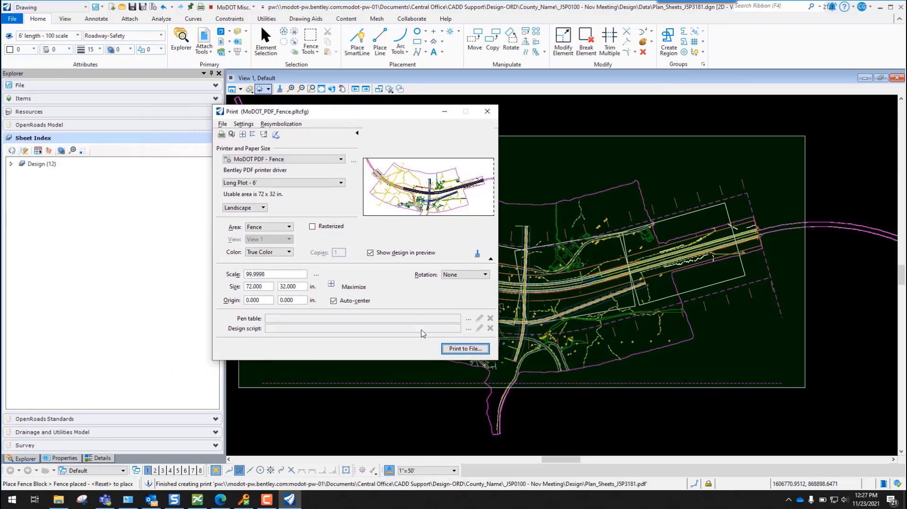
pyautogui.click(488, 111)
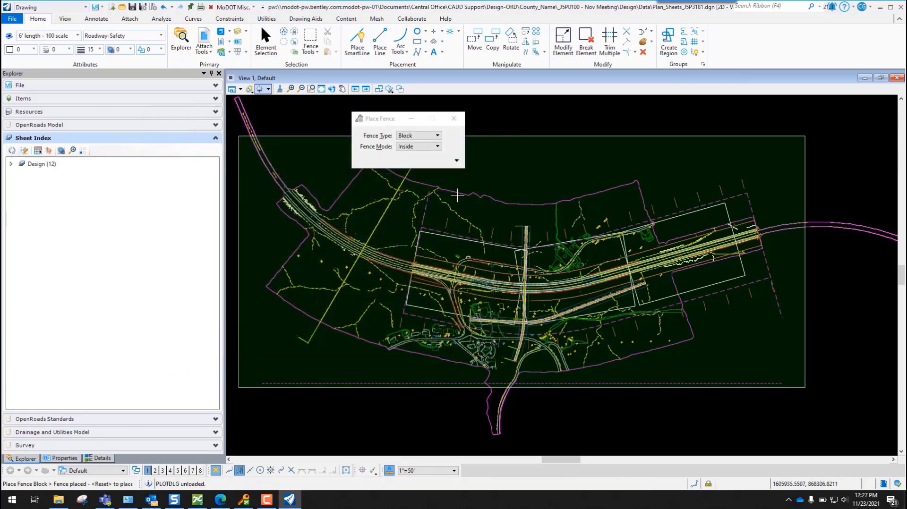